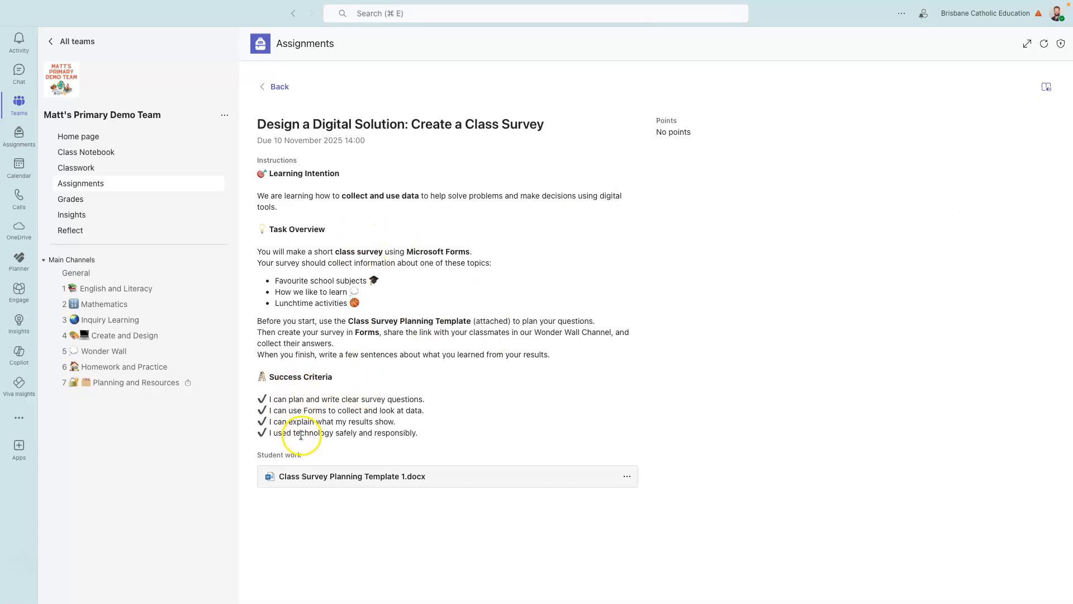
Step: Review the attached Class Survey Planning Template document and return to the team's assignments list
left_click(320, 476)
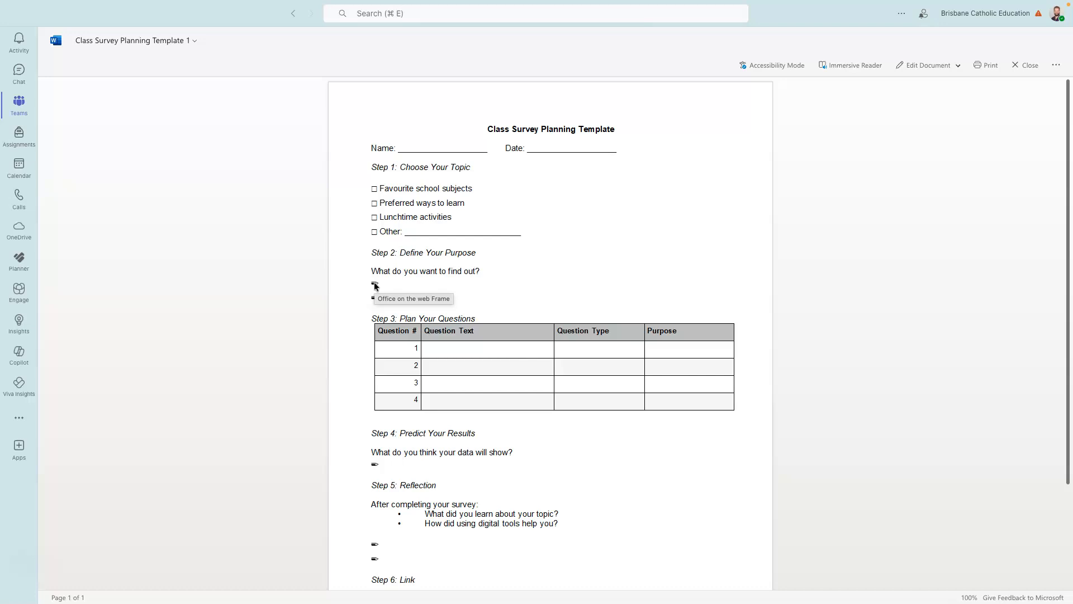
left_click(1026, 66)
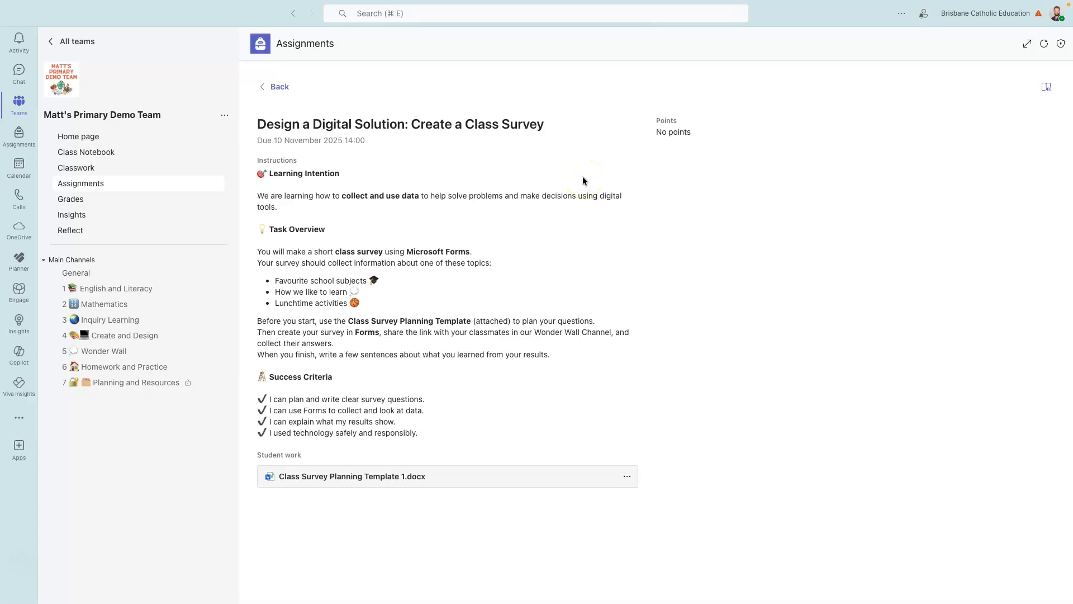
left_click(276, 90)
left_click(275, 90)
left_click(385, 147)
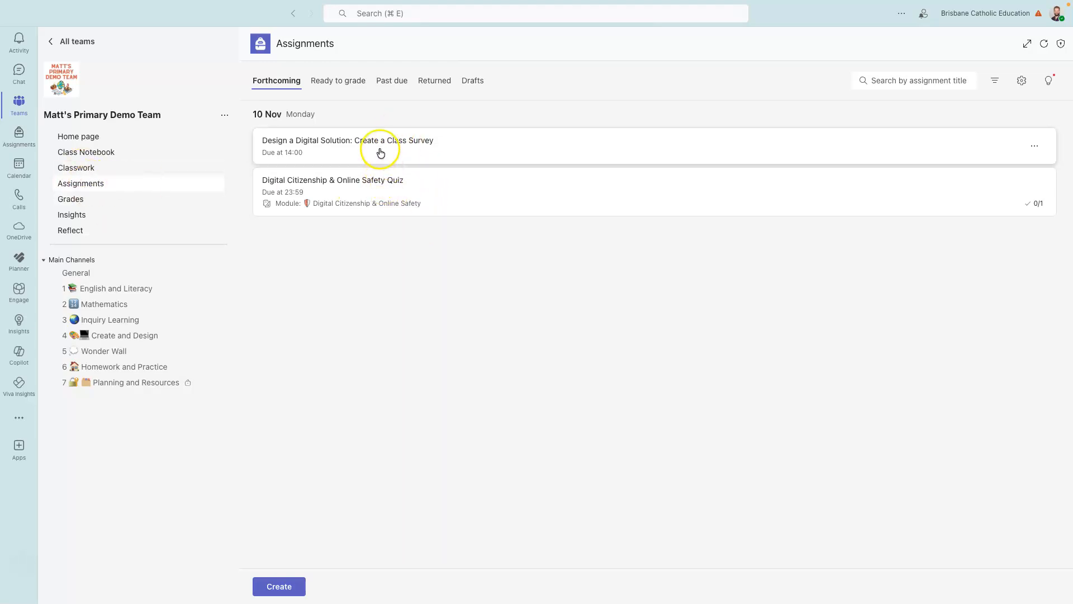
Step: Start a new assignment for the team and go to its title and instructions
left_click(267, 584)
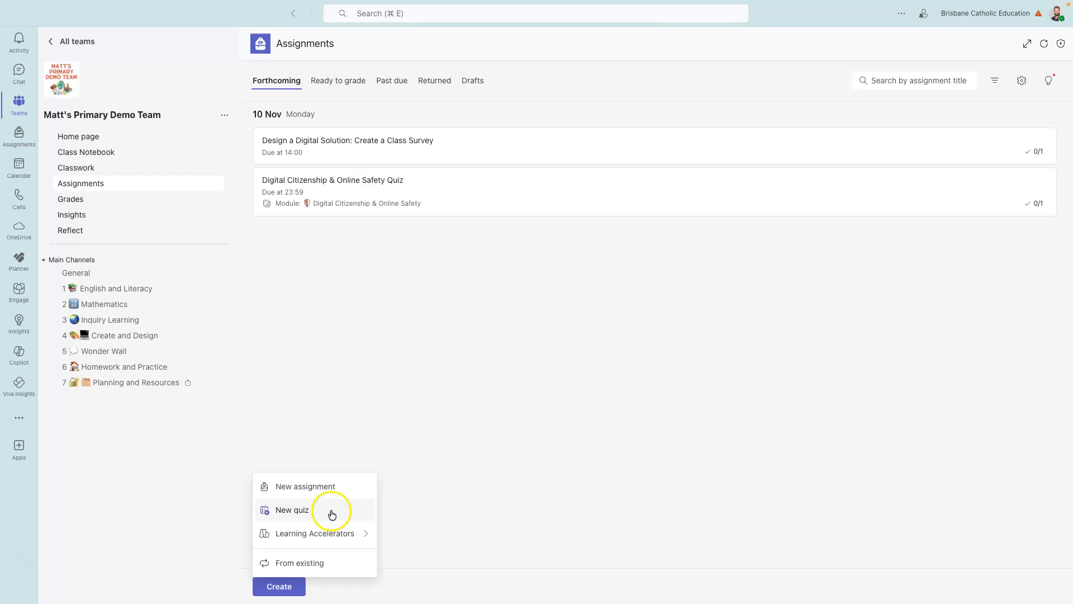
mouse_move(328, 537)
left_click(325, 488)
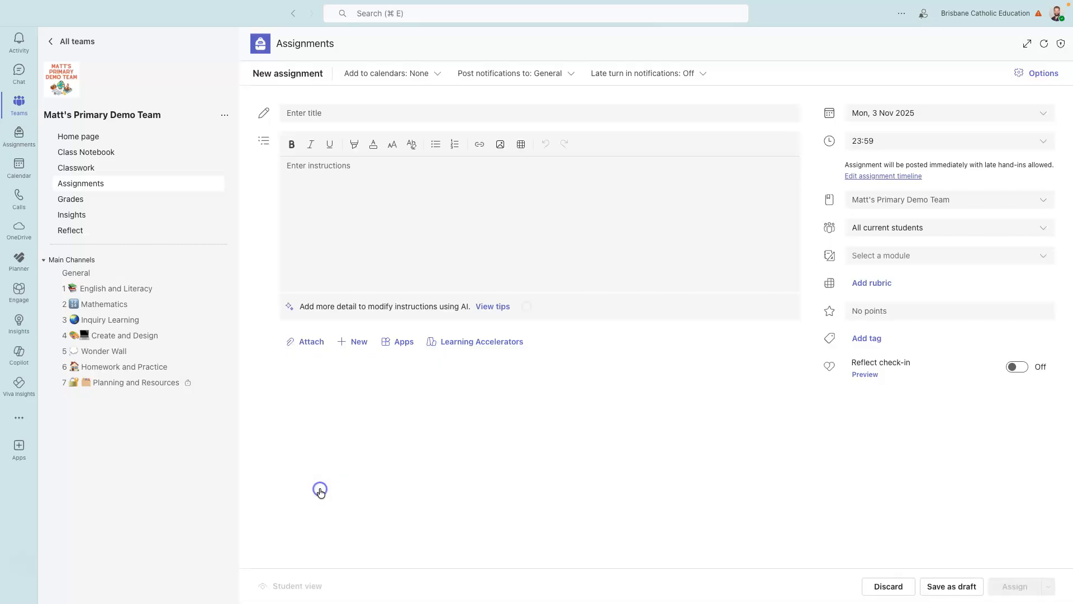
left_click(332, 117)
left_click(333, 179)
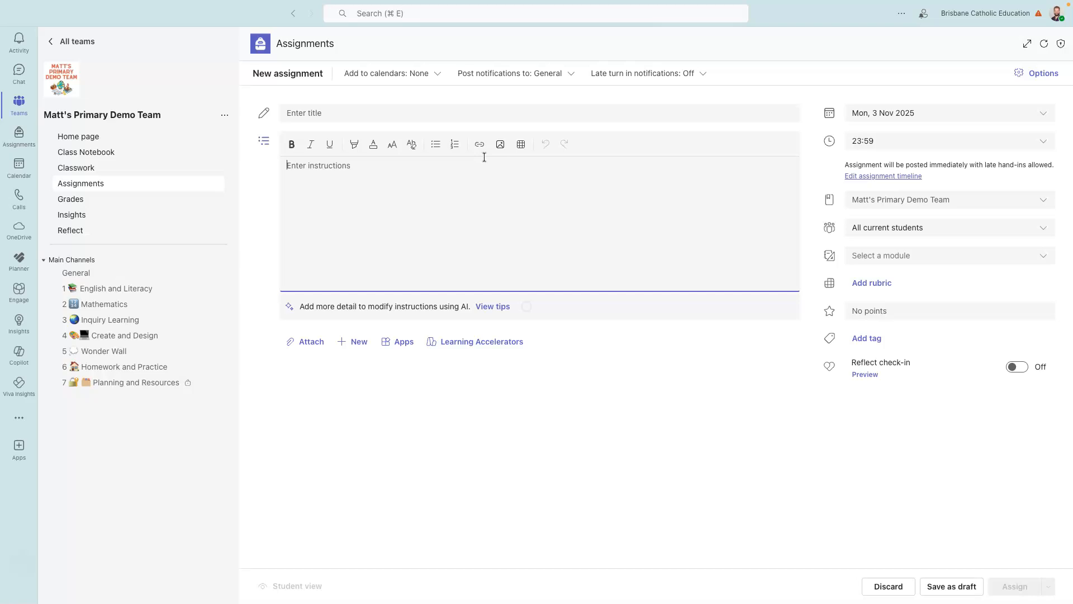
Step: Attach Assignment 3 Rationale.pdf from this device and let students edit their own copy
left_click(311, 346)
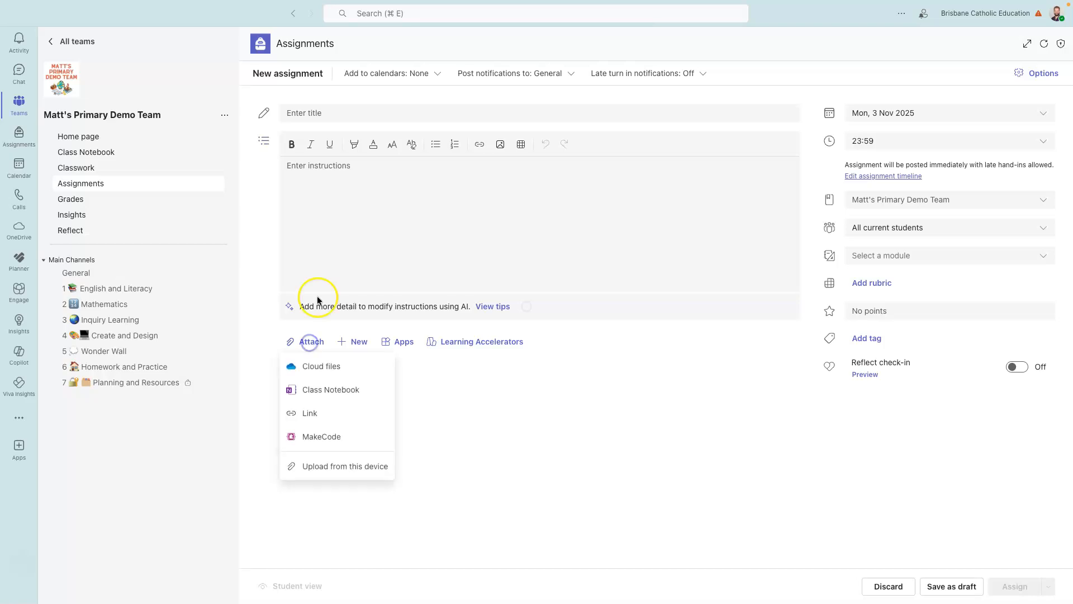
left_click(329, 469)
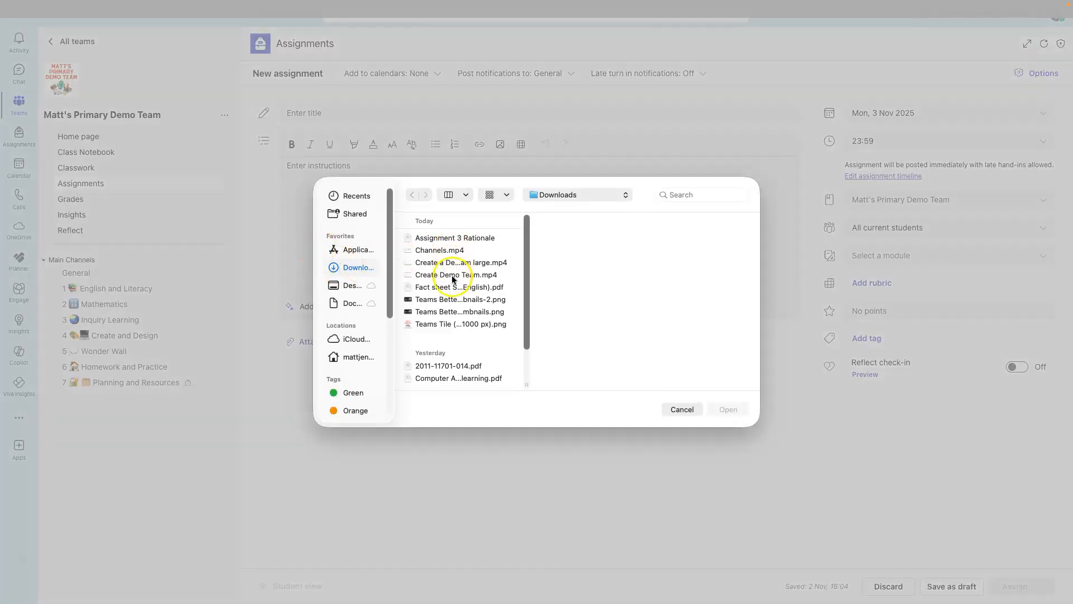
left_click(444, 237)
left_click(734, 412)
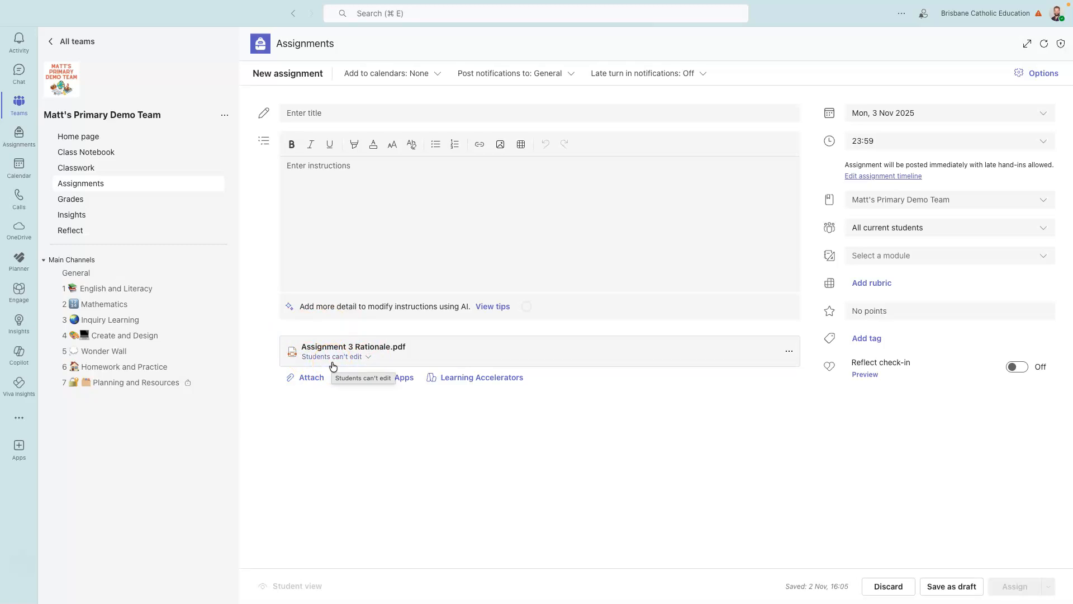
left_click(333, 363)
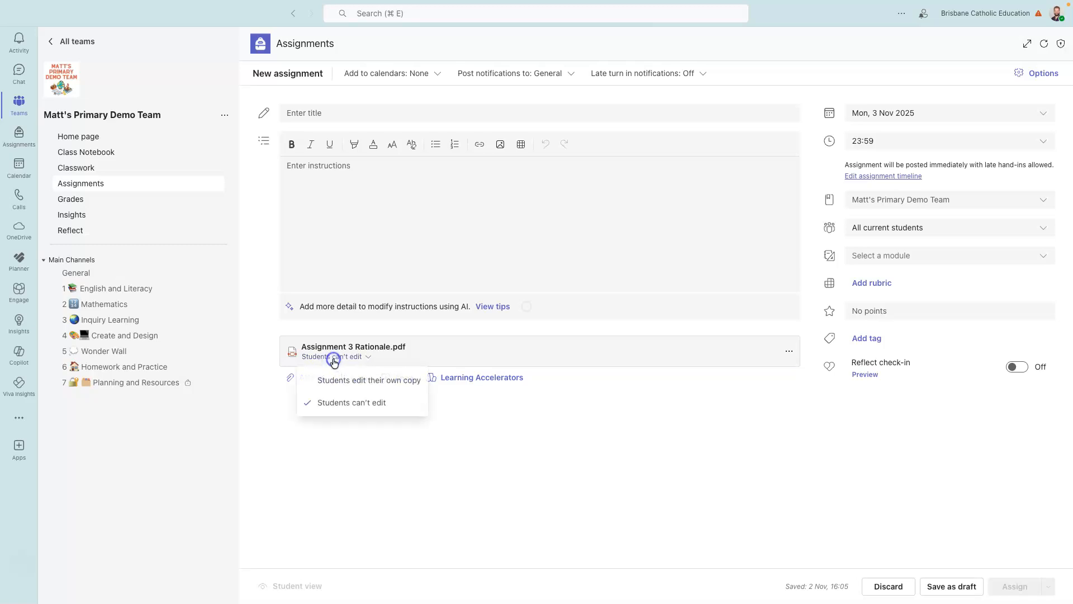
left_click(363, 382)
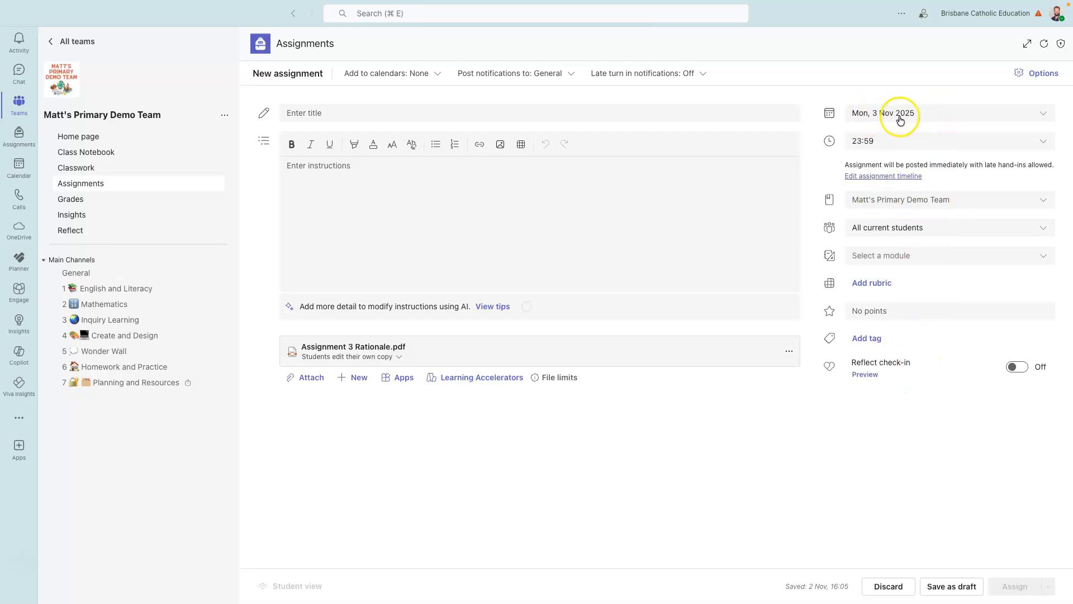
Step: Examine the new assignment's student selection, module, rubric, points and Turnitin options without changing them
left_click(917, 228)
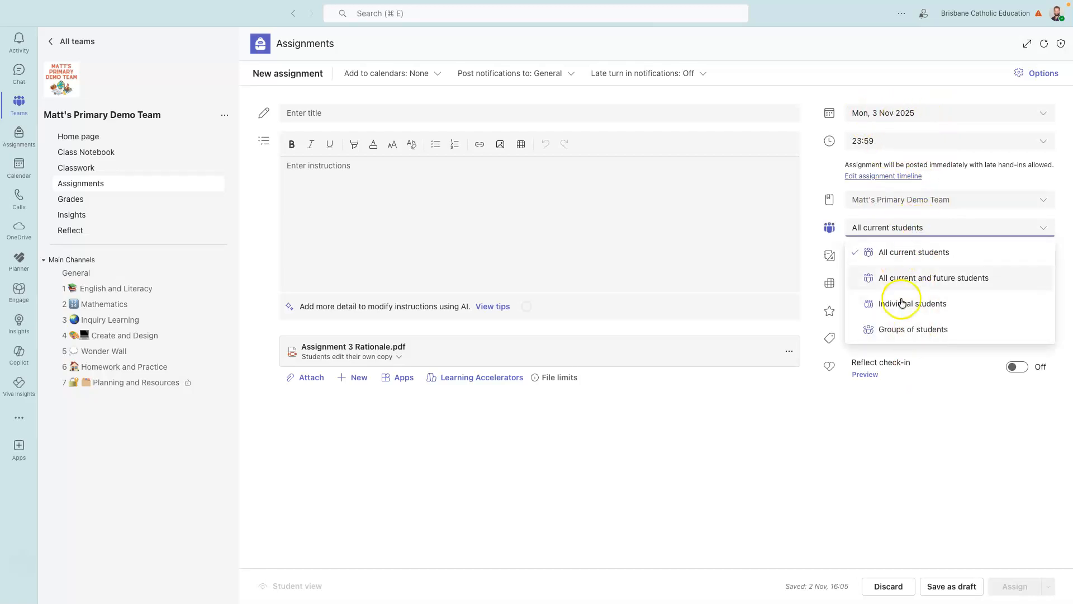
left_click(903, 228)
left_click(901, 257)
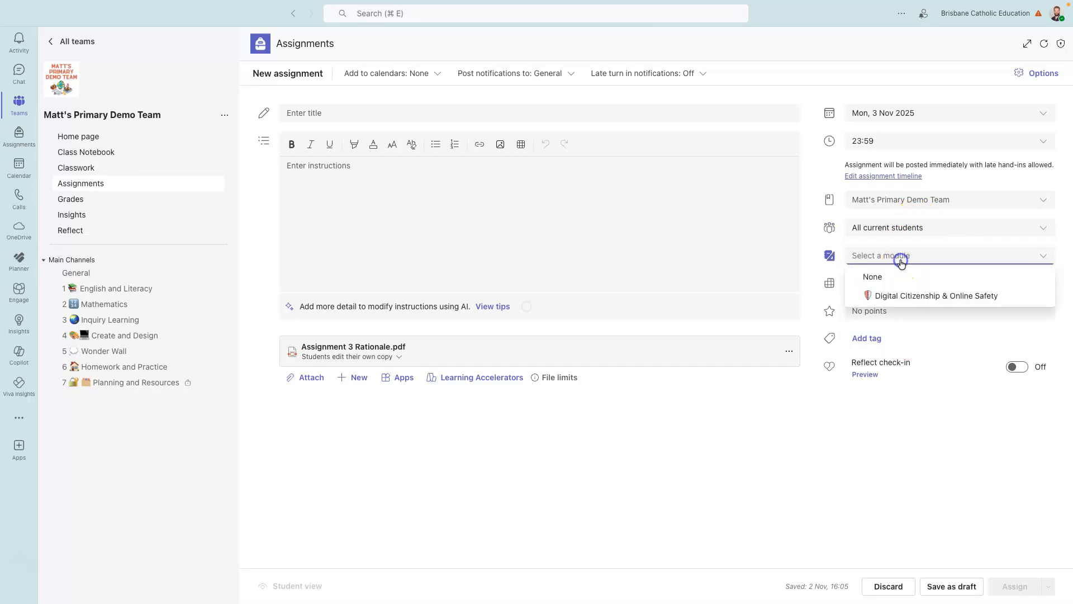
left_click(901, 258)
left_click(878, 282)
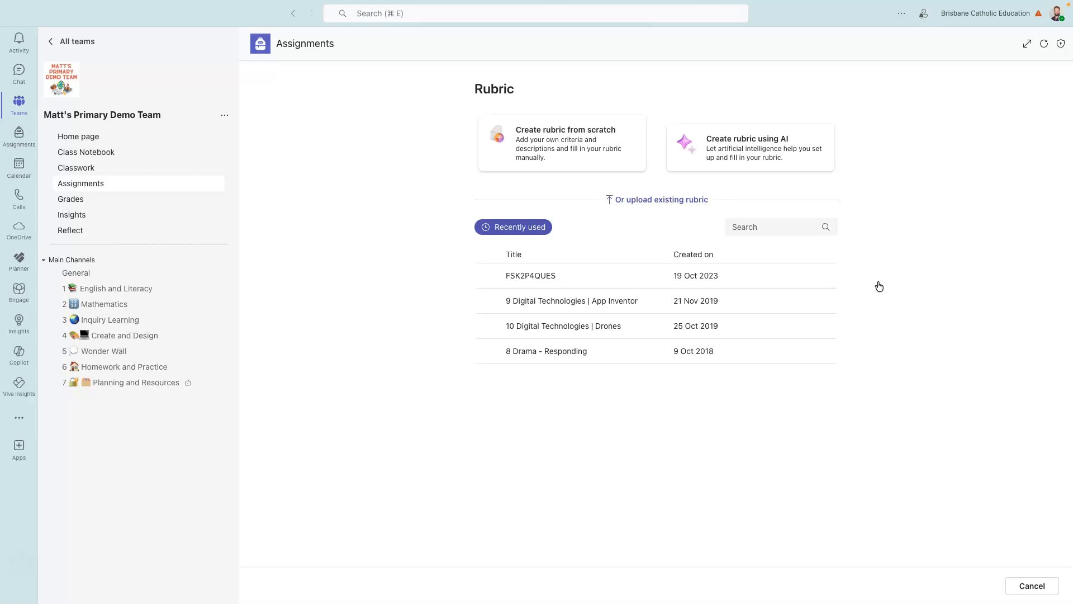
left_click(1029, 585)
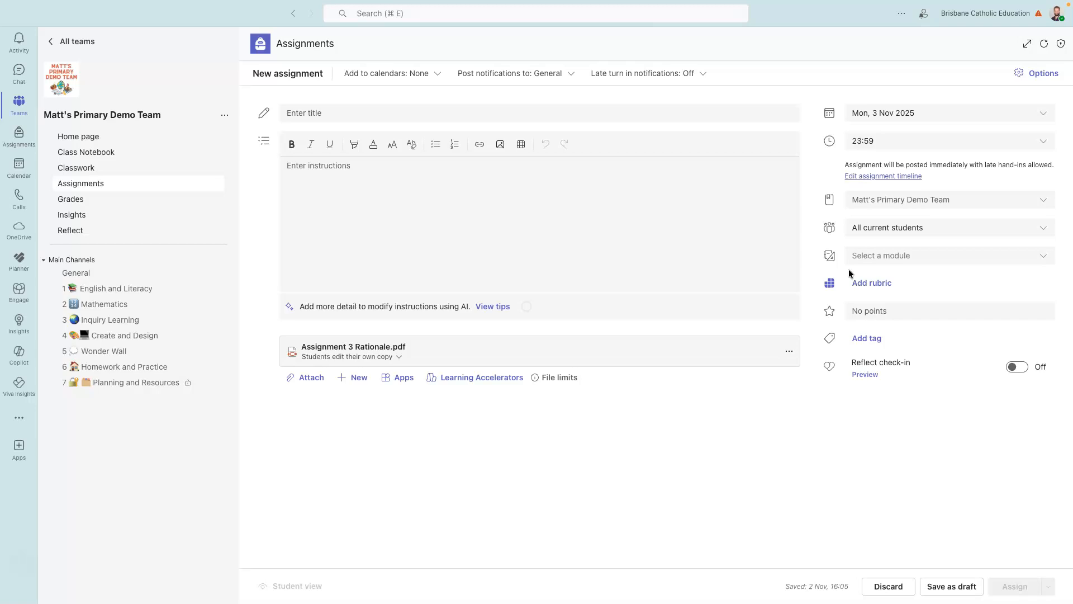
left_click(856, 313)
left_click(1043, 73)
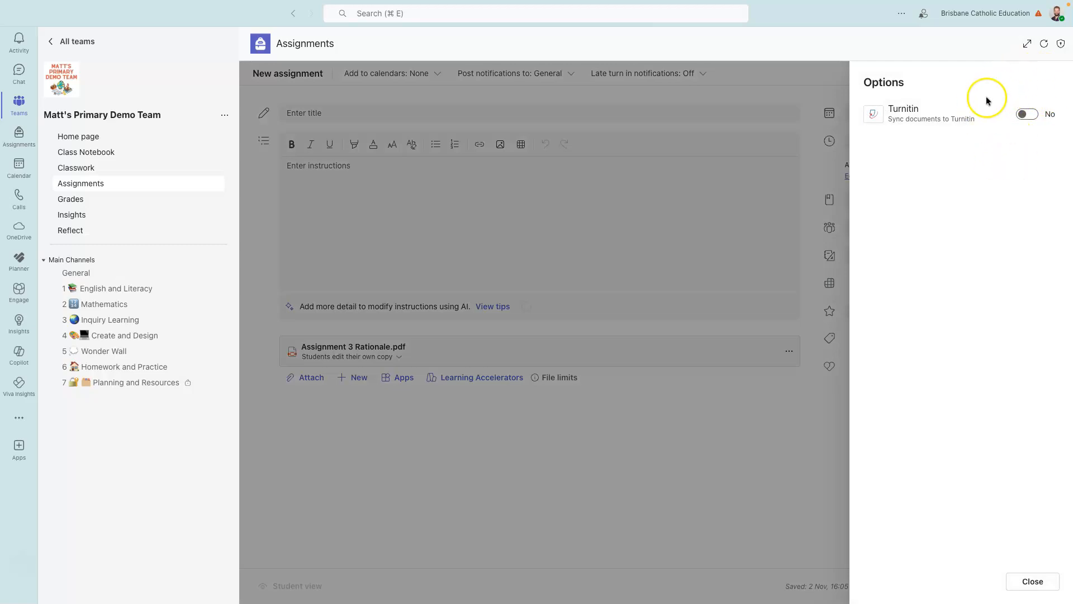
left_click(1031, 581)
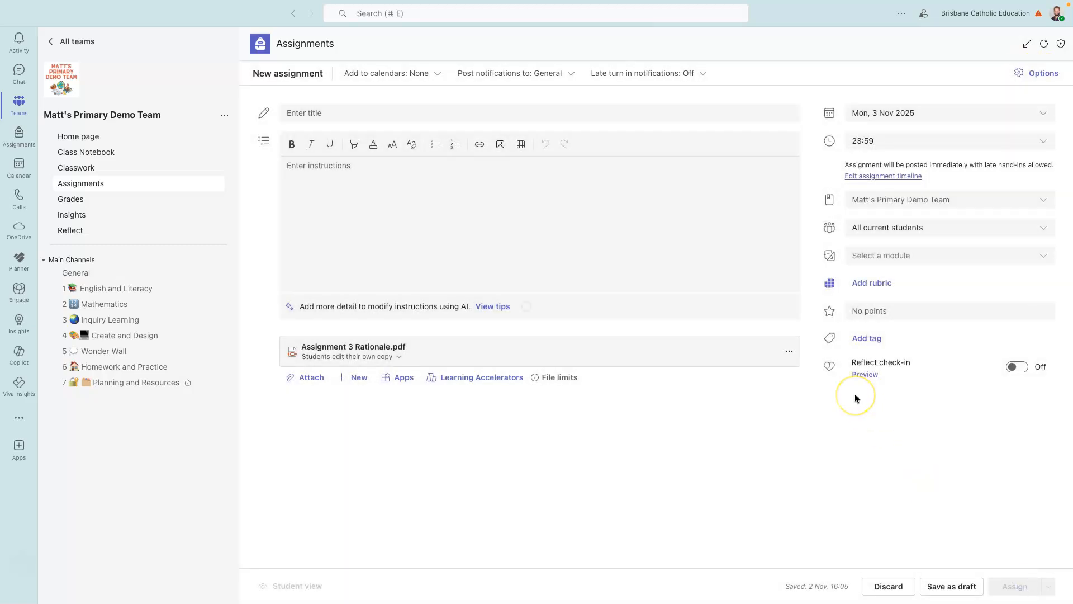
Step: Direct the assignment's notifications to the Homework and Practice channel and discard the new assignment
left_click(515, 74)
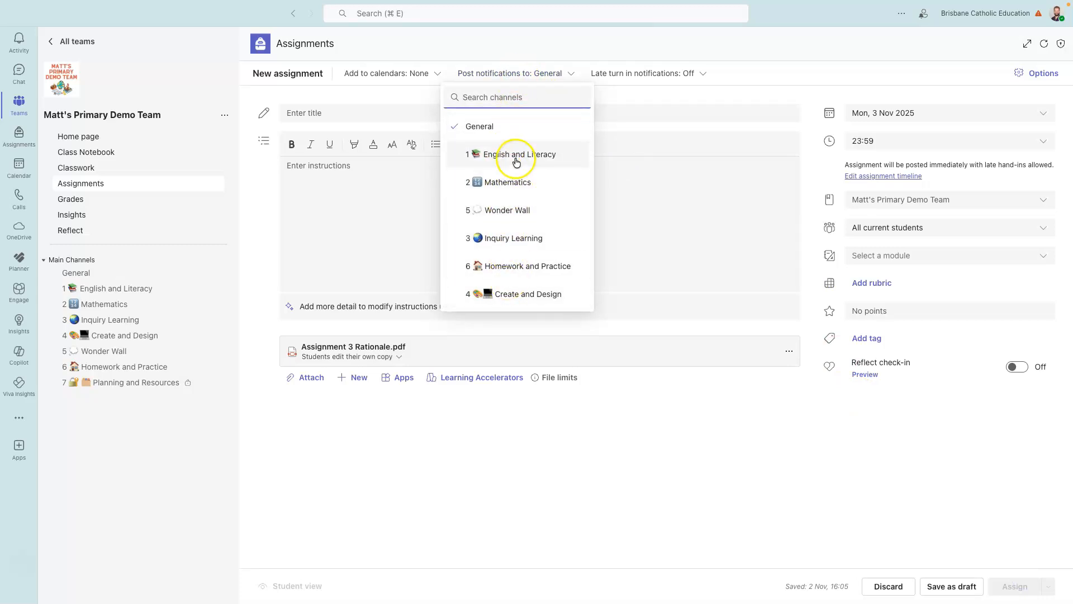
left_click(524, 269)
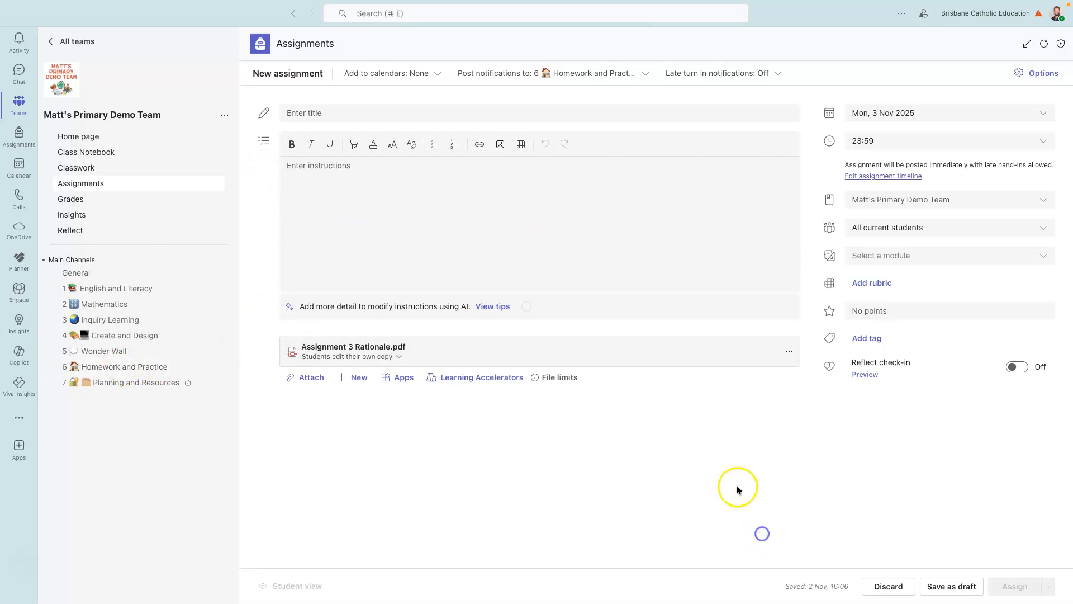
left_click(883, 587)
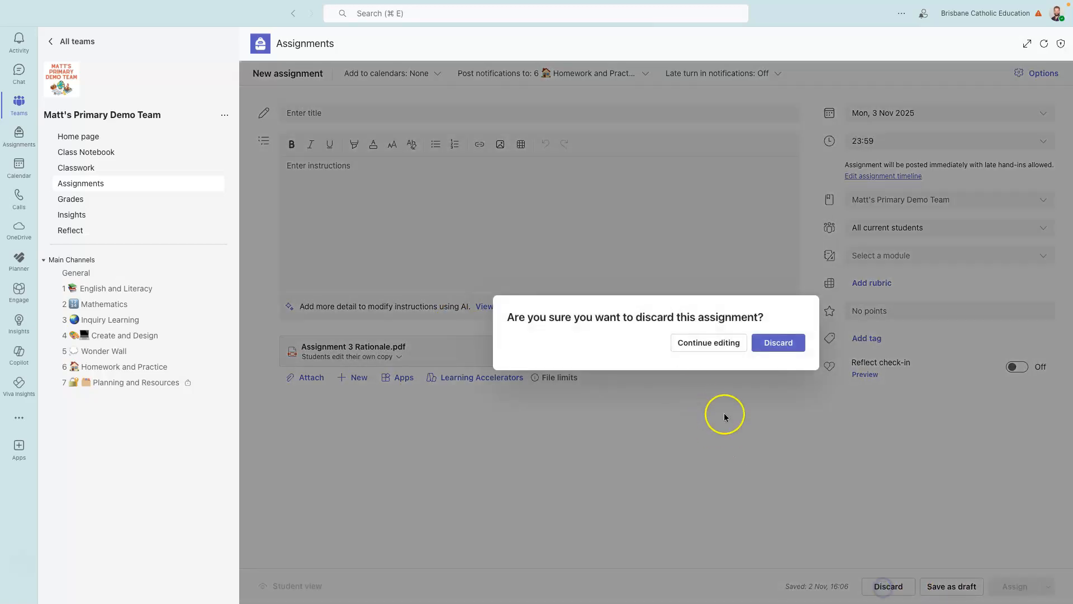
left_click(774, 343)
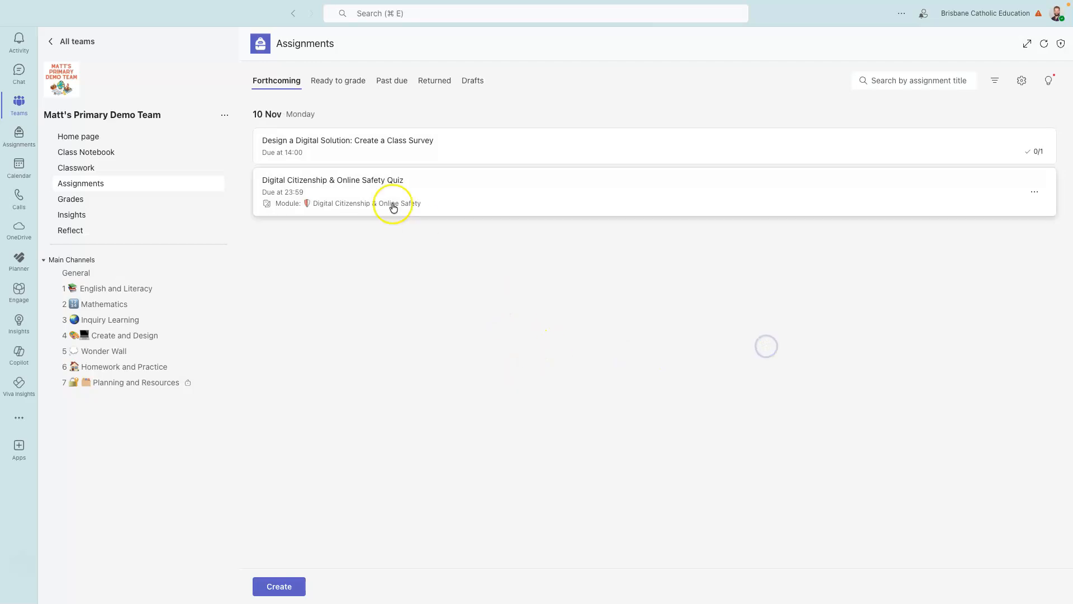
Step: Inspect the student's work for the Create a Class Survey assignment and open the assignment in student view
left_click(366, 147)
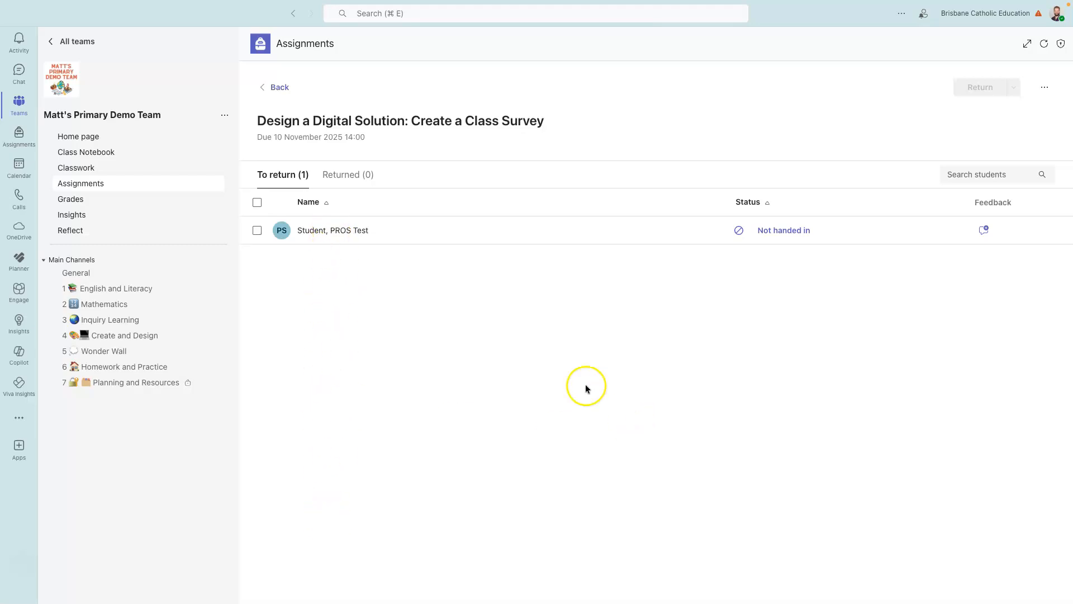
left_click(347, 233)
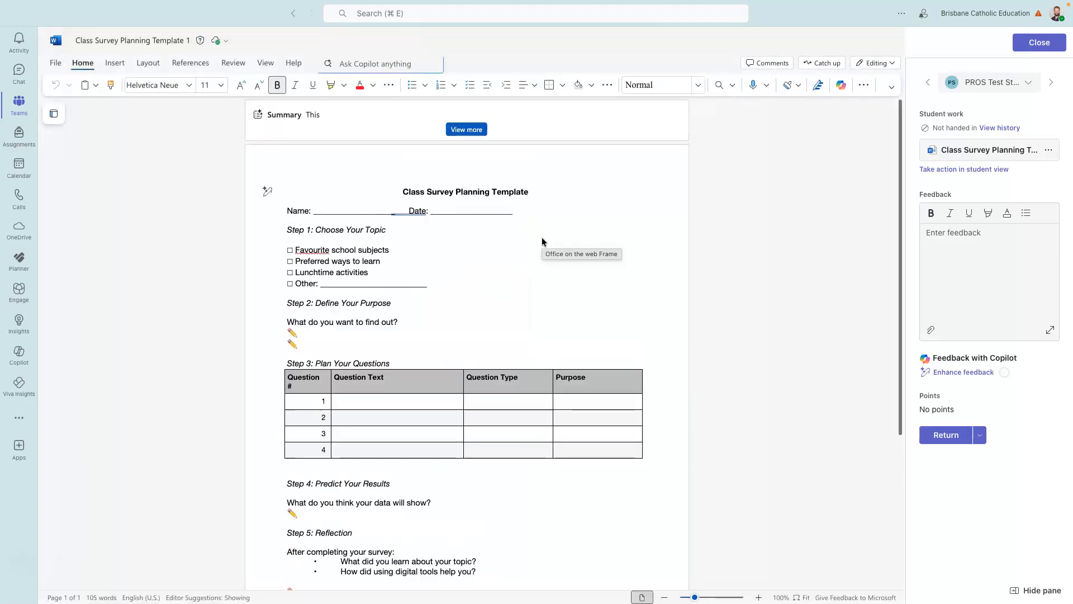
left_click(1038, 41)
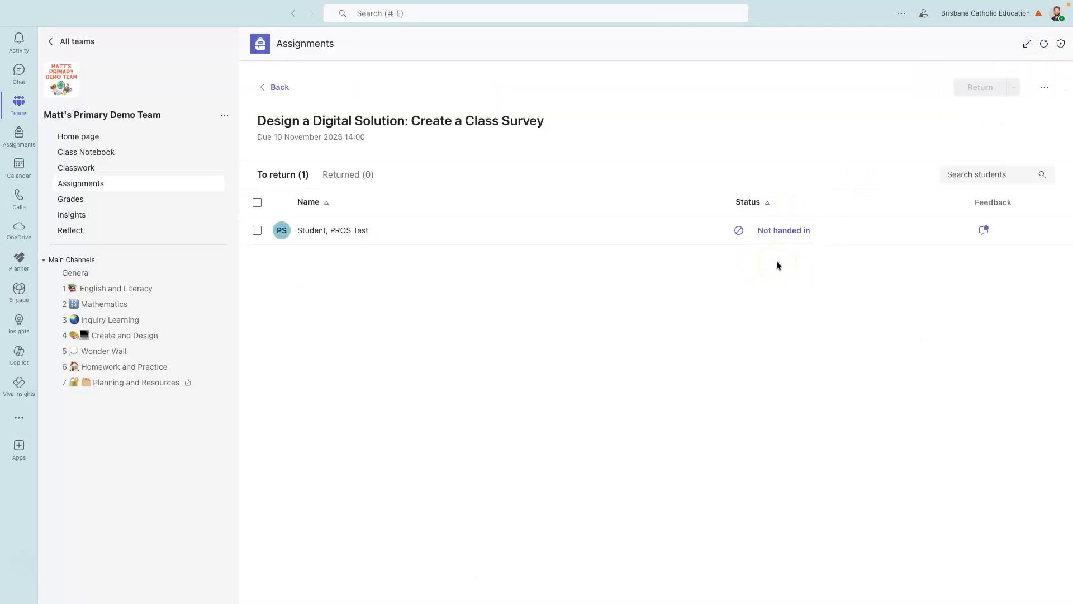
left_click(1044, 88)
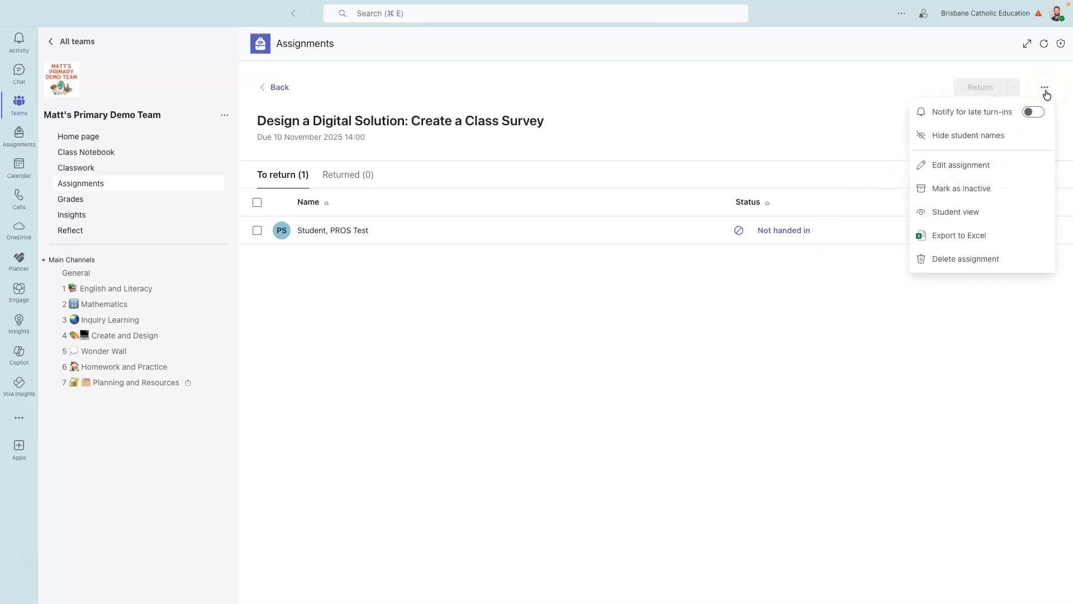
left_click(979, 212)
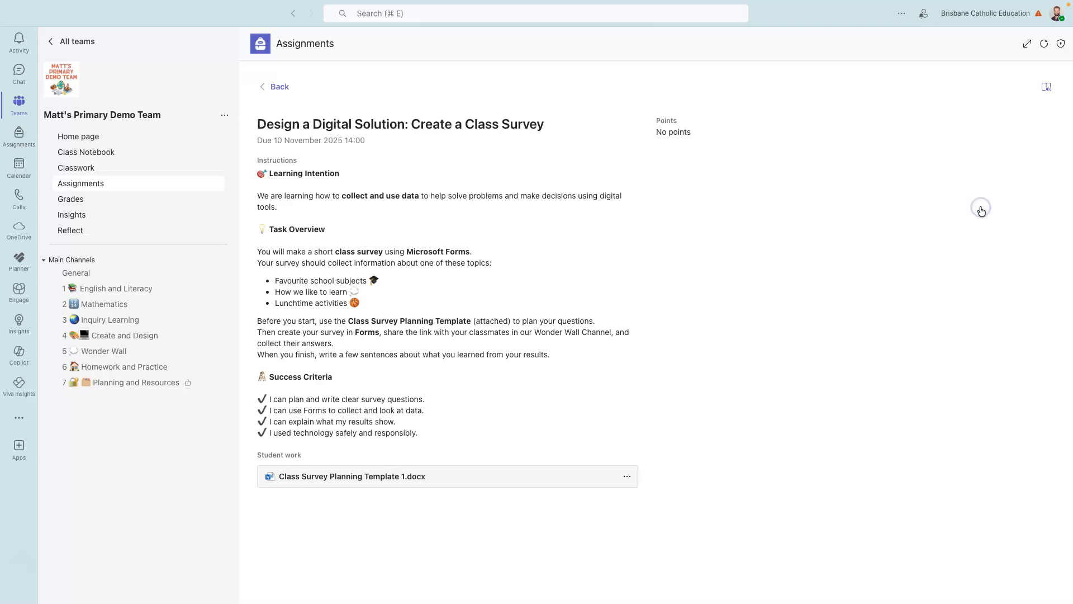